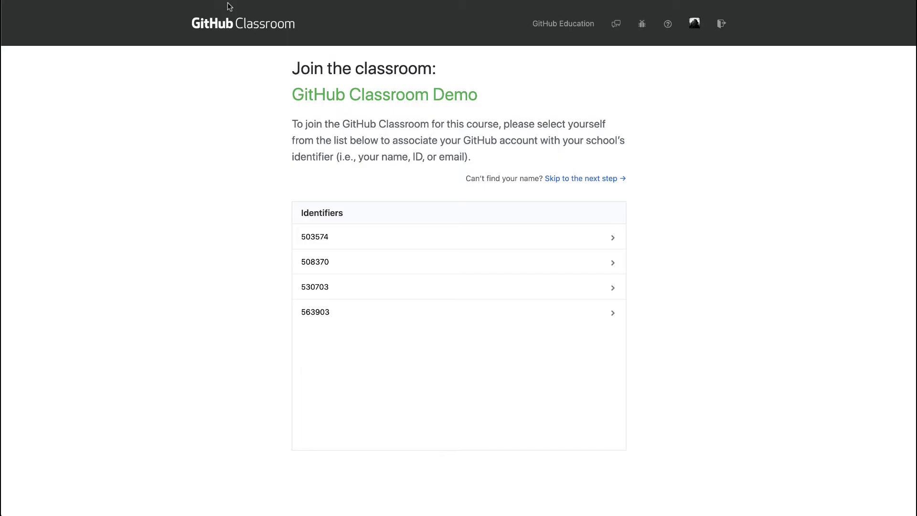
- Join the GitHub Classroom Demo under the first roster identifier and accept the "Lesson 1: GitHub Repository" assignment
{"action": "left_click", "coordinate": [613, 238]}
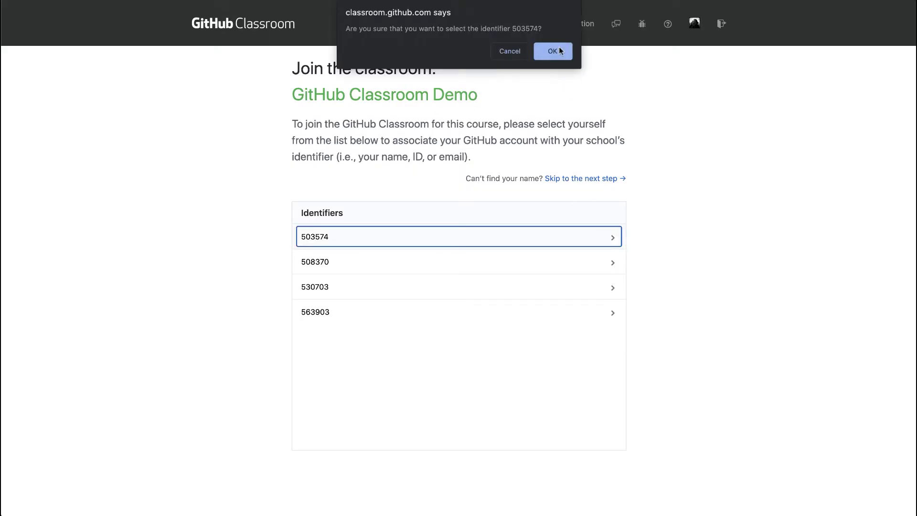
{"action": "left_click", "coordinate": [559, 51]}
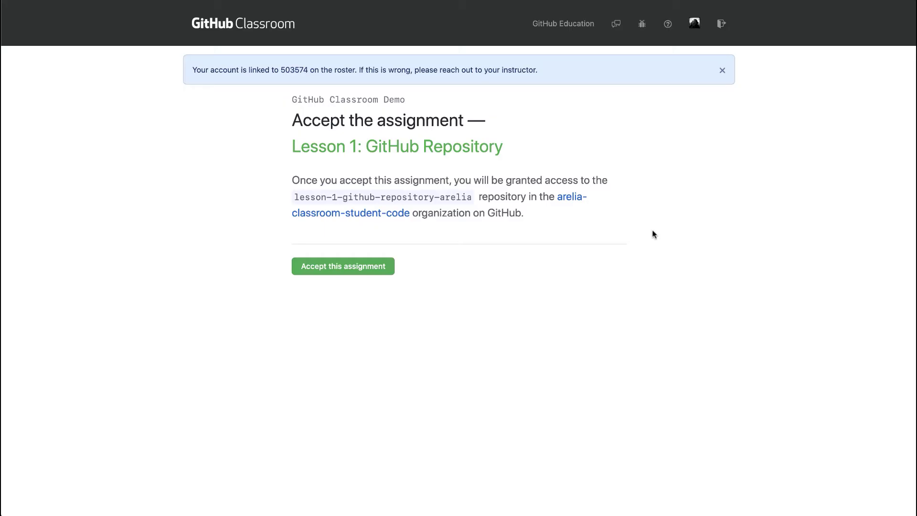
{"action": "left_click", "coordinate": [377, 267]}
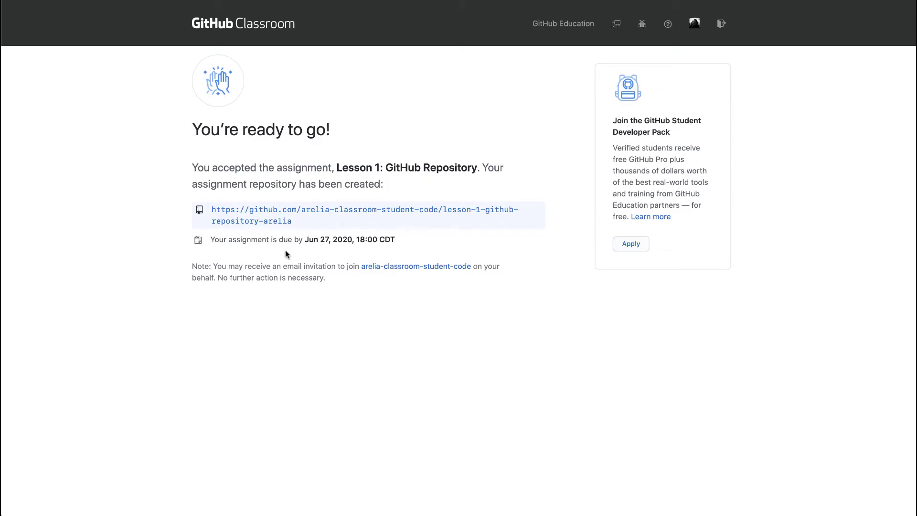
- Open the newly created Lesson 1 assignment repository and view its clone and download options
{"action": "left_click", "coordinate": [284, 221]}
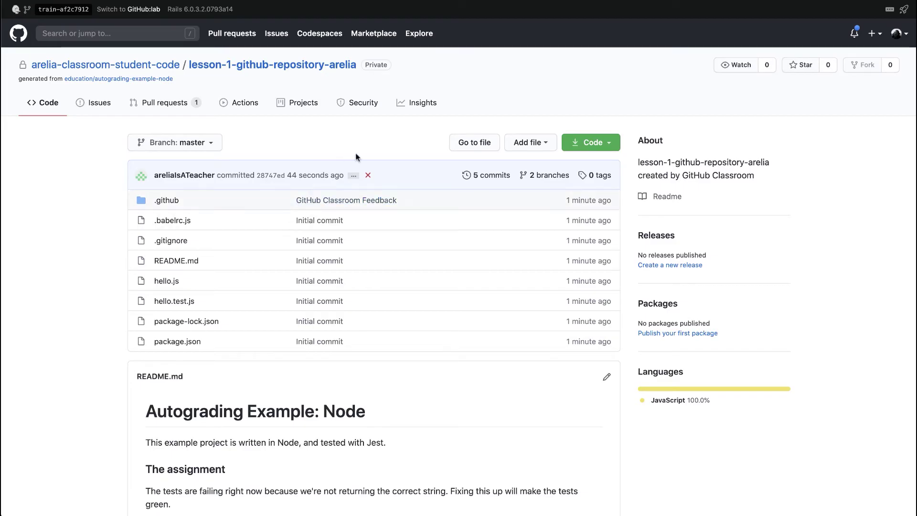
{"action": "left_click", "coordinate": [581, 146]}
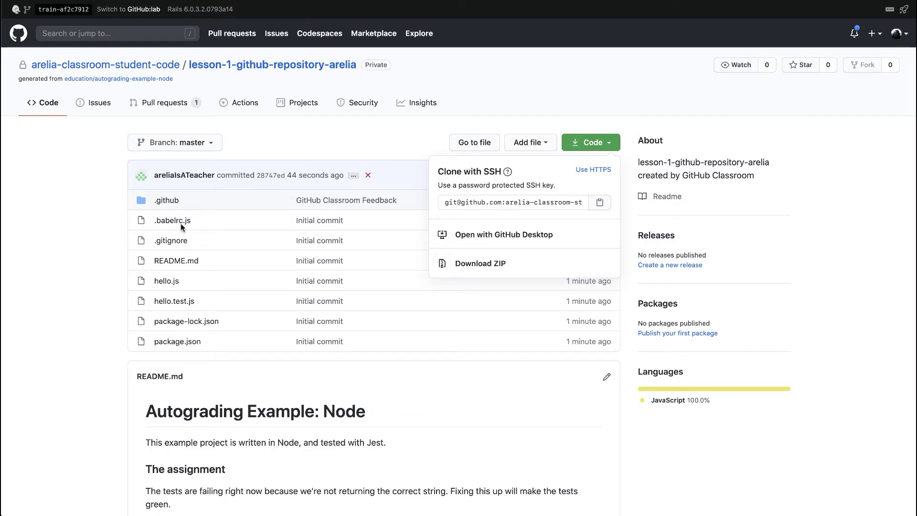
{"action": "left_click", "coordinate": [162, 281]}
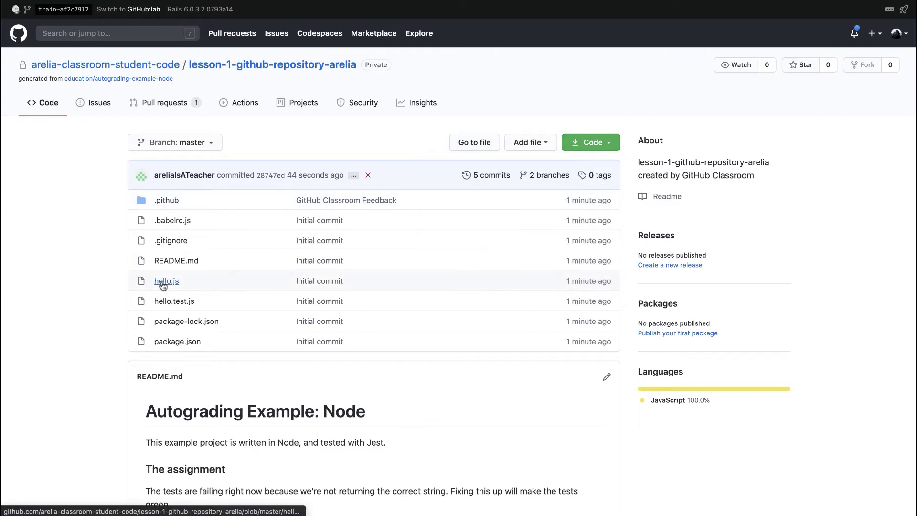
- Open hello.js for editing and change the returned string on line 2 to "Hello world!"
{"action": "left_click", "coordinate": [163, 282]}
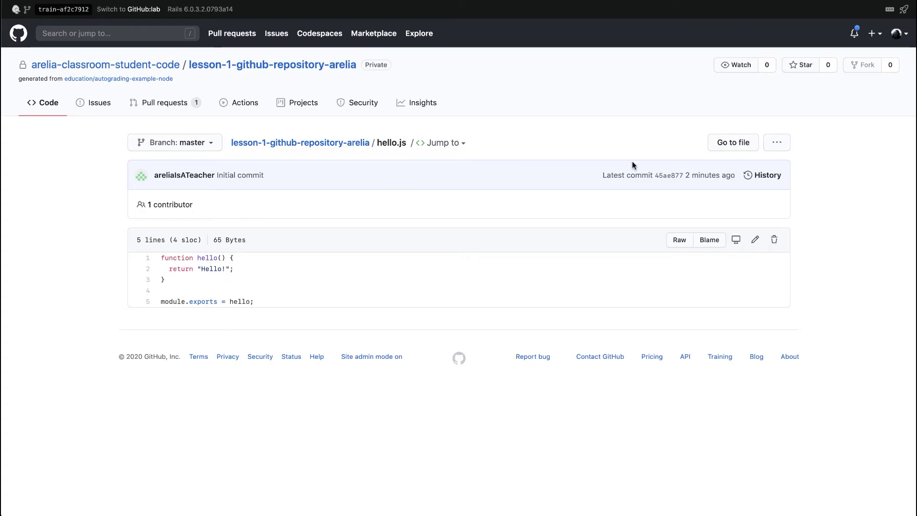
{"action": "left_click", "coordinate": [754, 239]}
{"action": "key", "text": "Down"}
{"action": "key", "text": "End"}
{"action": "key", "text": "Left"}
{"action": "key", "text": "Left"}
{"action": "key", "text": "Left"}
{"action": "type", "text": "wor"}
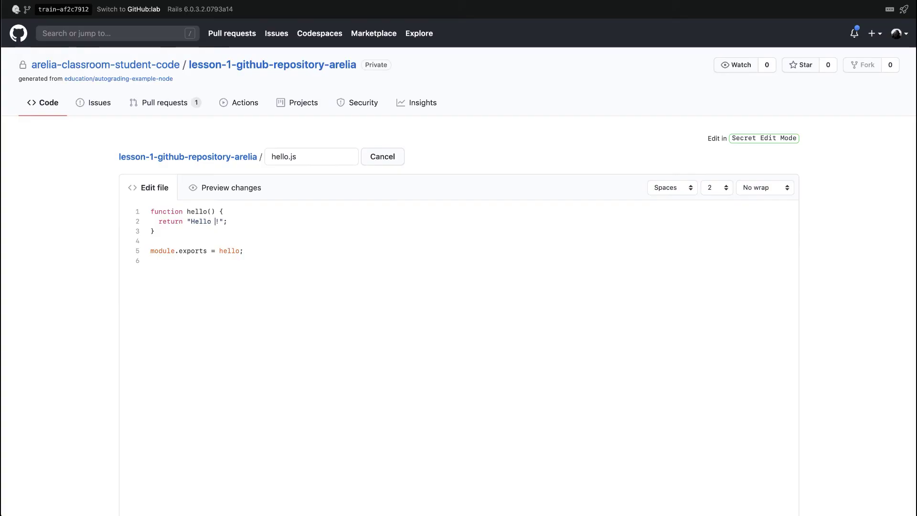
{"action": "type", "text": "ld"}
- Commit the edit directly to the master branch with the message "updated hello.js"
{"action": "scroll", "coordinate": [211, 225], "scroll_direction": "down", "scroll_amount": 7}
{"action": "left_click", "coordinate": [212, 290]}
{"action": "type", "text": "updated hello.js"}
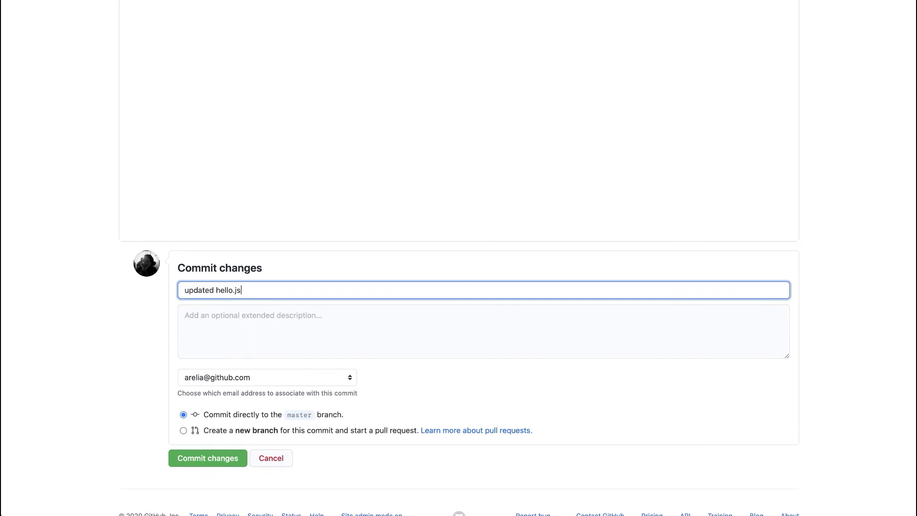
{"action": "left_click", "coordinate": [195, 459]}
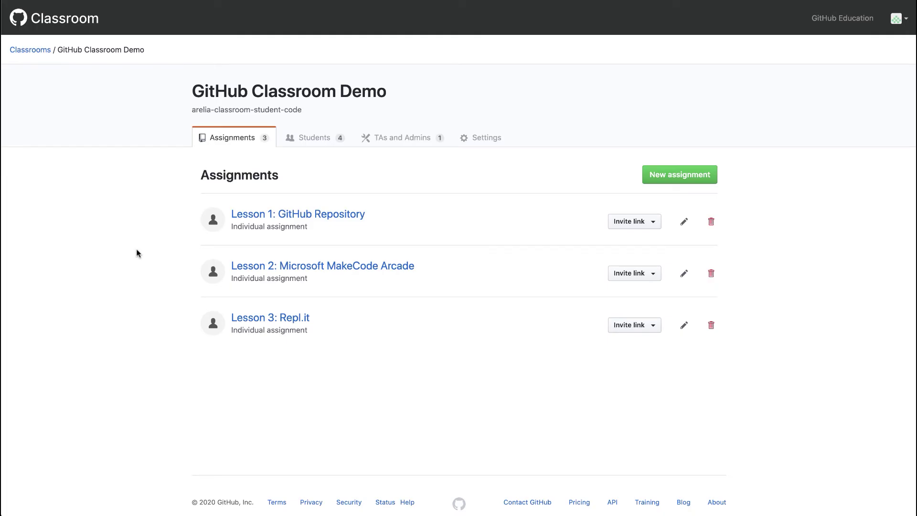
- Copy the invite link of the "Lesson 2: Microsoft MakeCode Arcade" assignment in the teacher's classroom
{"action": "left_click", "coordinate": [653, 273]}
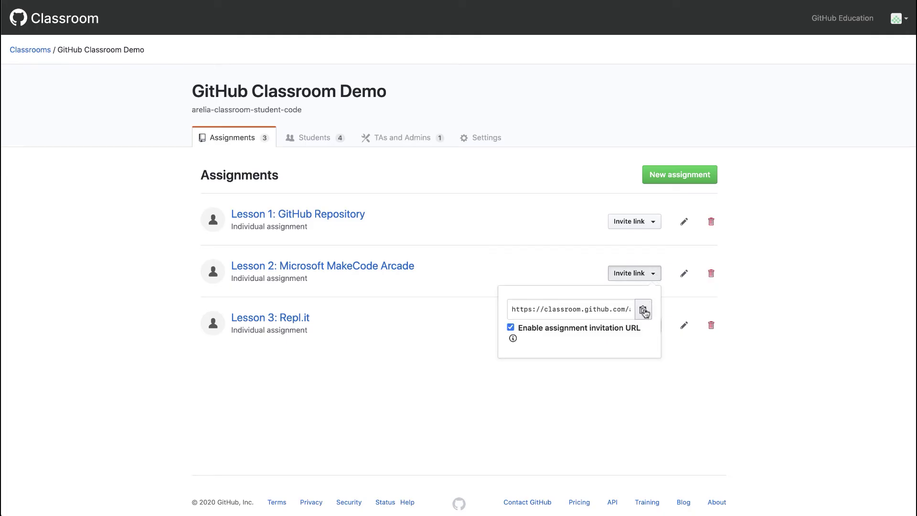
{"action": "left_click", "coordinate": [643, 311]}
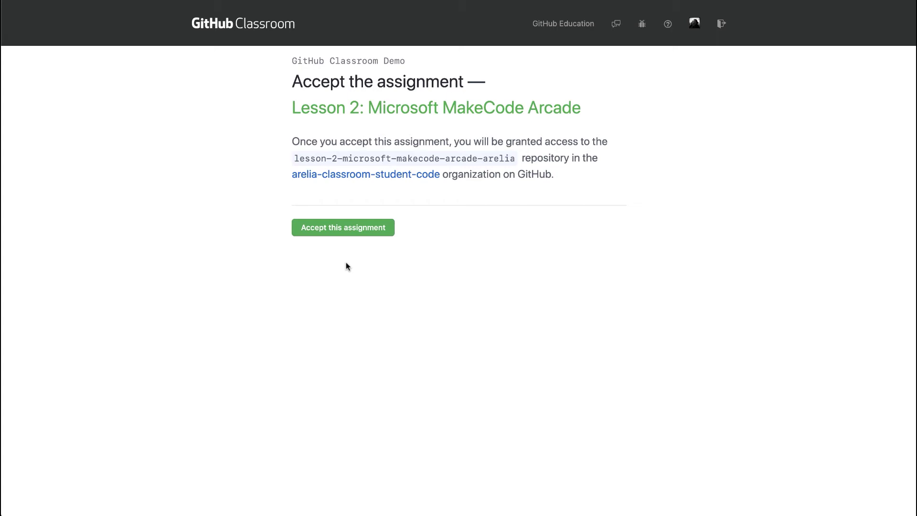
- Accept the Lesson 2 assignment as the student and open its repository's project in MakeCode Arcade
{"action": "left_click", "coordinate": [343, 230]}
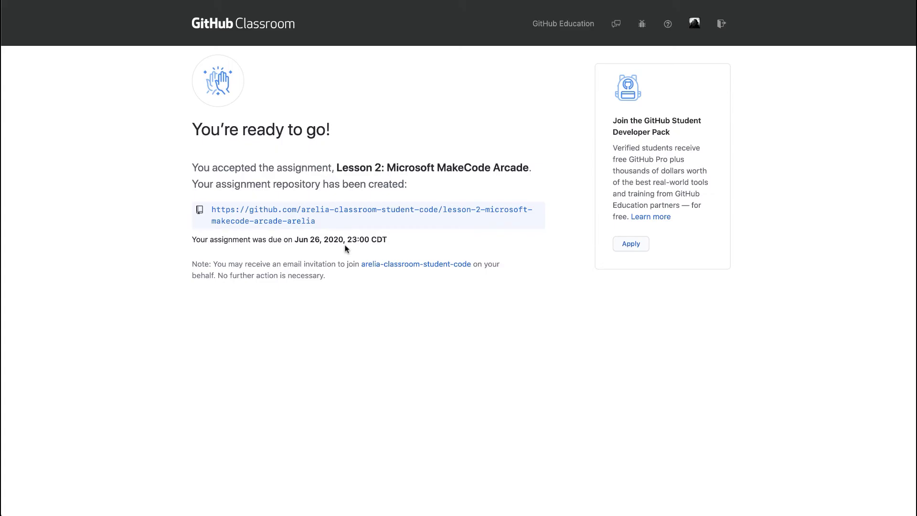
{"action": "left_click", "coordinate": [343, 214]}
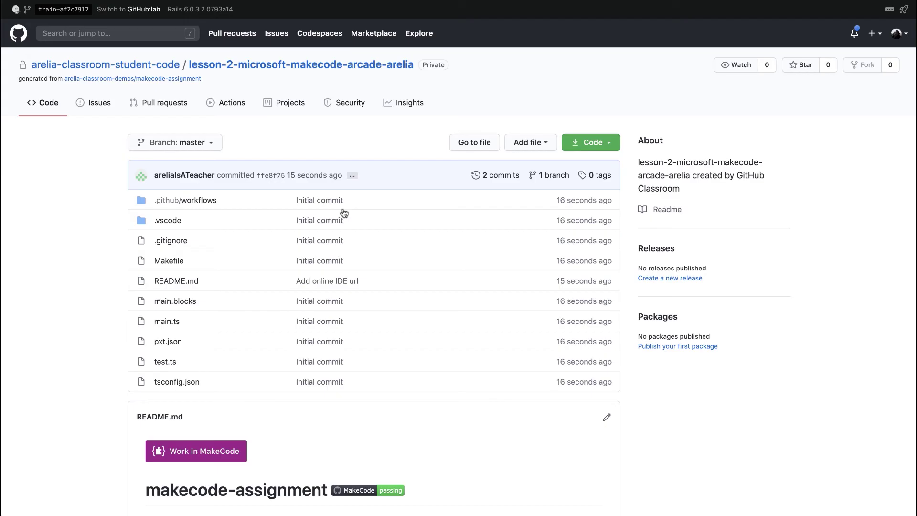
{"action": "left_click", "coordinate": [189, 459]}
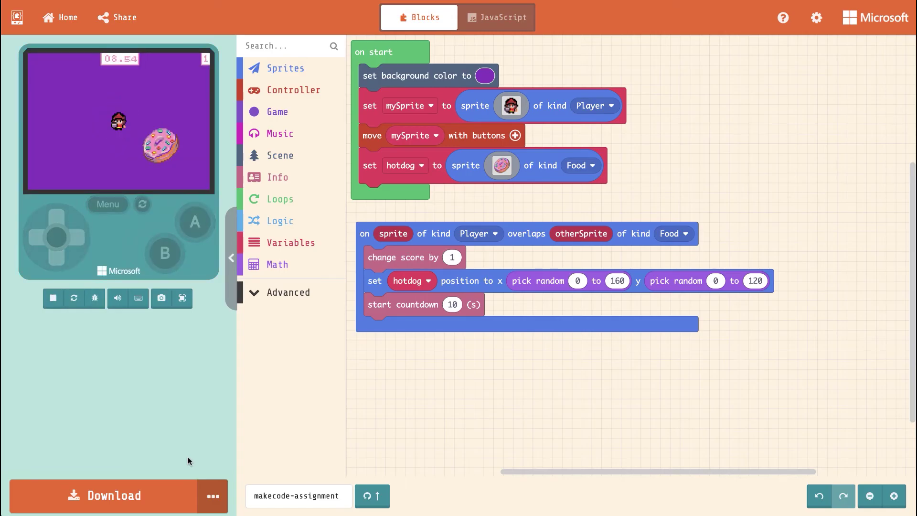
- Rename the hotdog variable to "donut" throughout the block program
{"action": "left_click", "coordinate": [421, 166]}
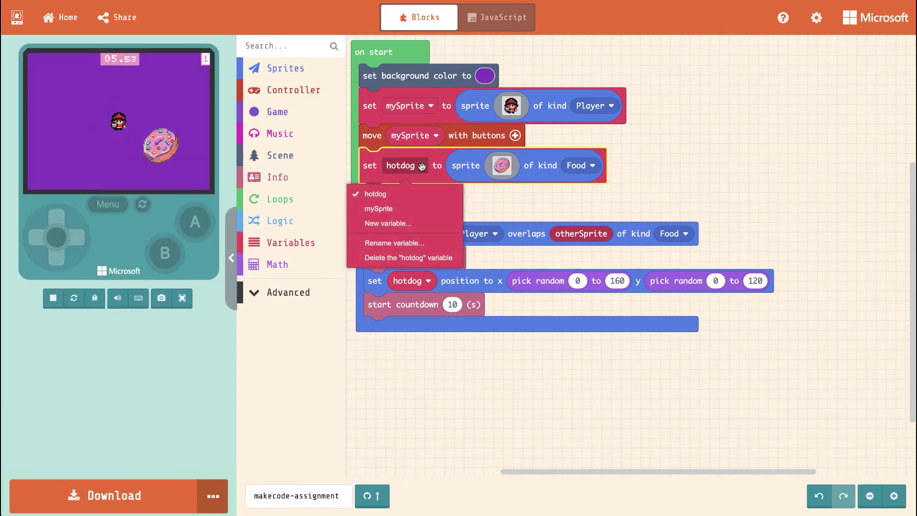
{"action": "left_click", "coordinate": [393, 243]}
{"action": "type", "text": "donut"}
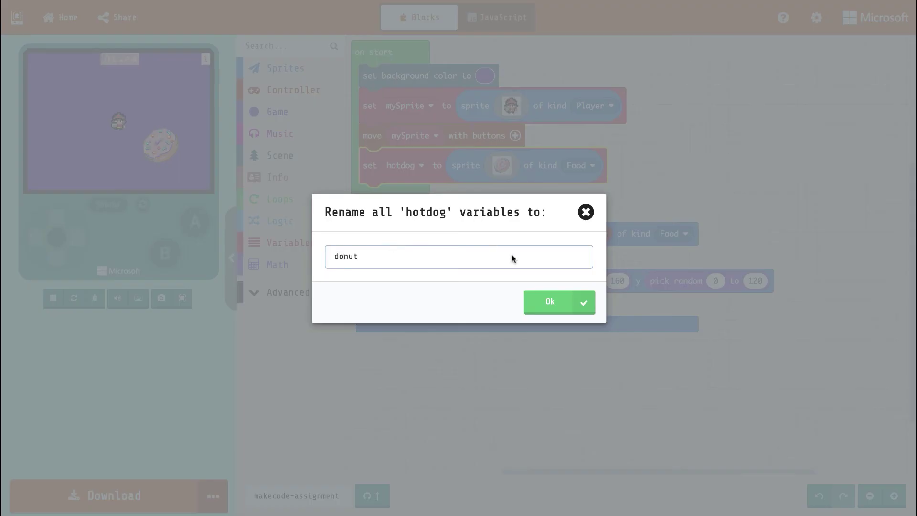
{"action": "left_click", "coordinate": [550, 300]}
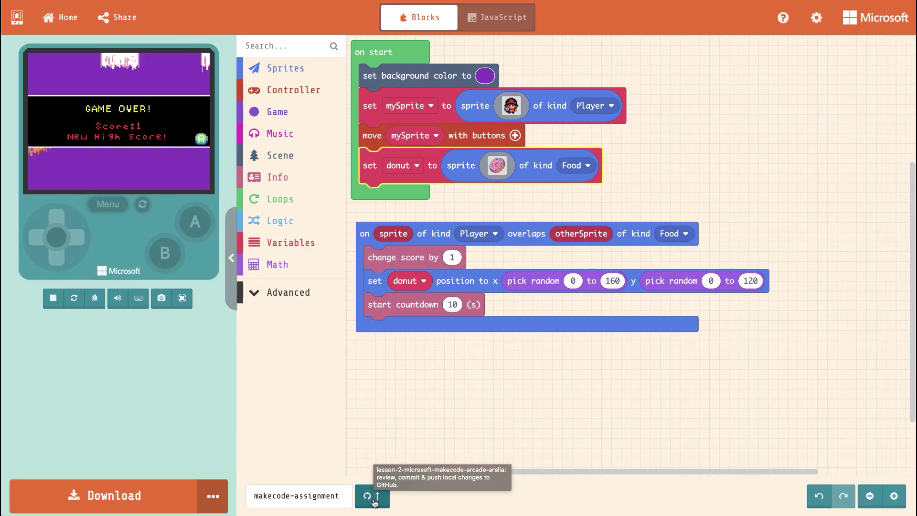
- Commit and push the MakeCode changes with the message "updated variable name", and open the Lesson 2 repository's commit history on GitHub
{"action": "left_click", "coordinate": [374, 501]}
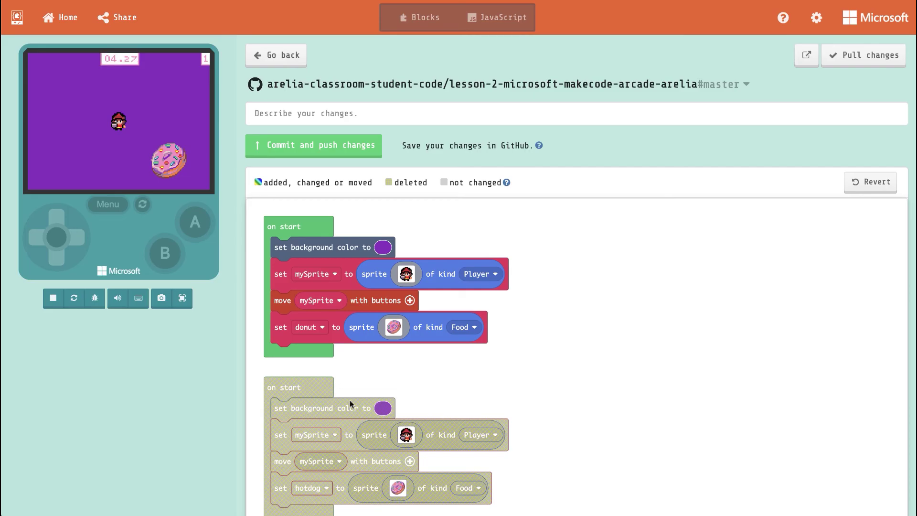
{"action": "left_click", "coordinate": [288, 113]}
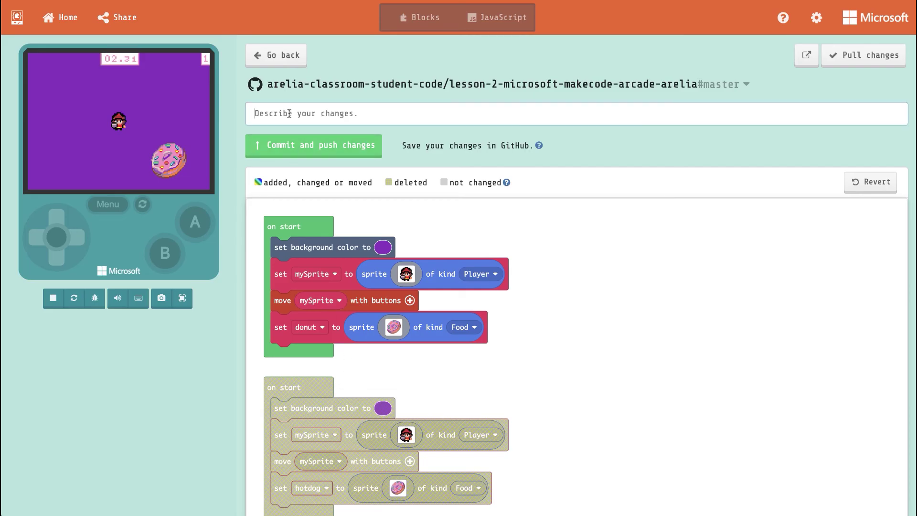
{"action": "type", "text": "updated variable name"}
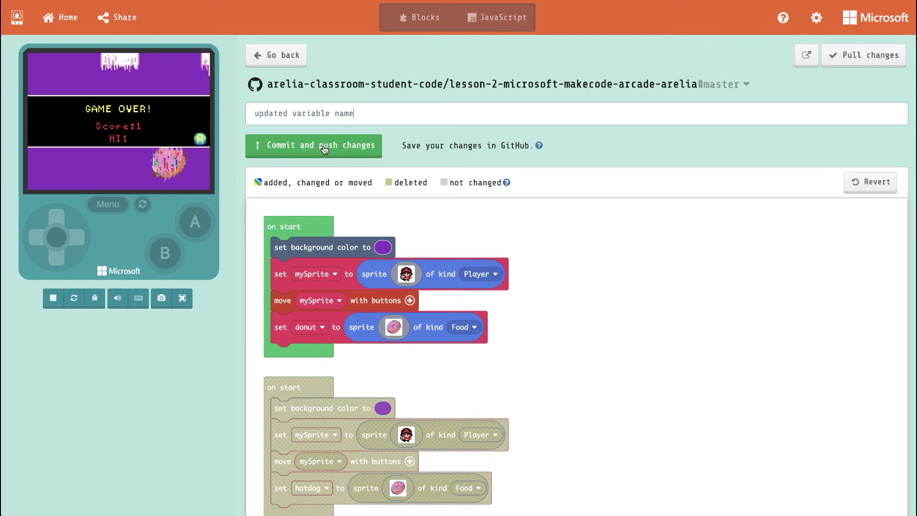
{"action": "left_click", "coordinate": [323, 146]}
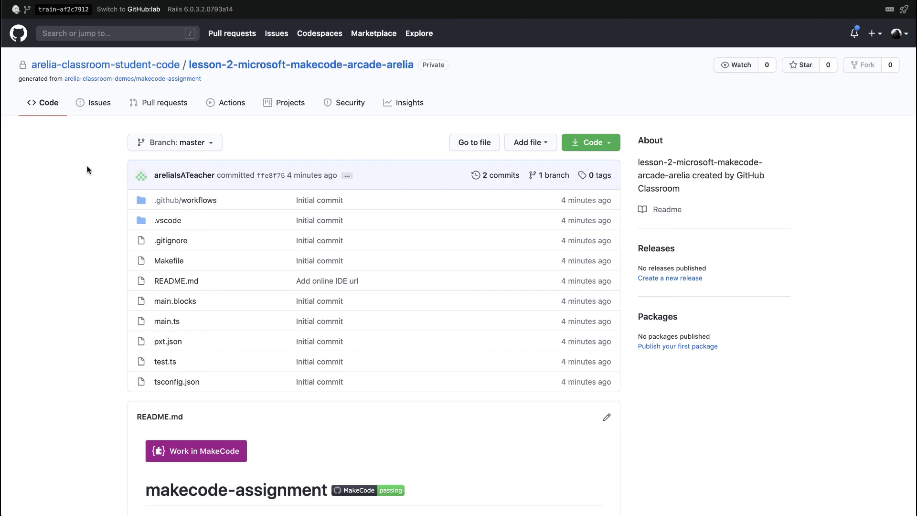
{"action": "left_click", "coordinate": [507, 179]}
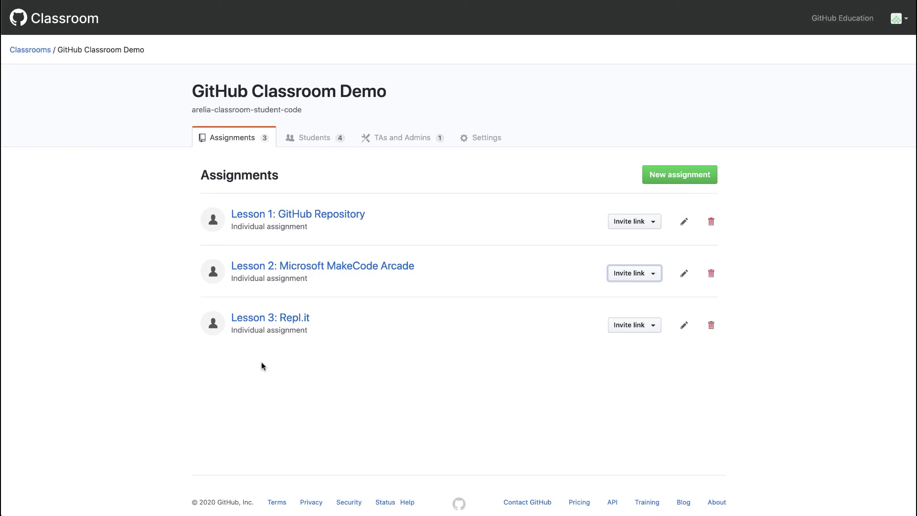
- Copy the invite link of the "Lesson 3: Repl.it" assignment in the teacher's classroom
{"action": "left_click", "coordinate": [653, 327]}
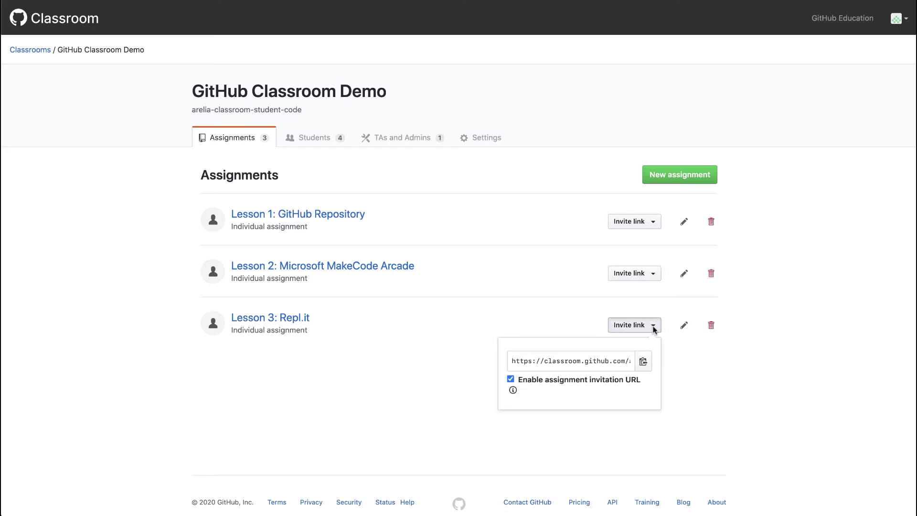
{"action": "left_click", "coordinate": [643, 362]}
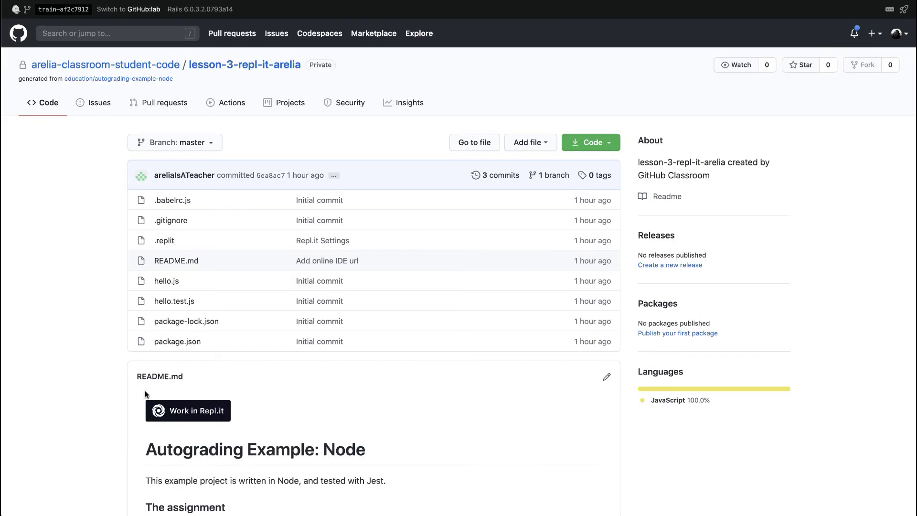
- Open the Lesson 3 repository in Repl.it and change the string returned in hello.js to "Hello world!"
{"action": "left_click", "coordinate": [165, 412]}
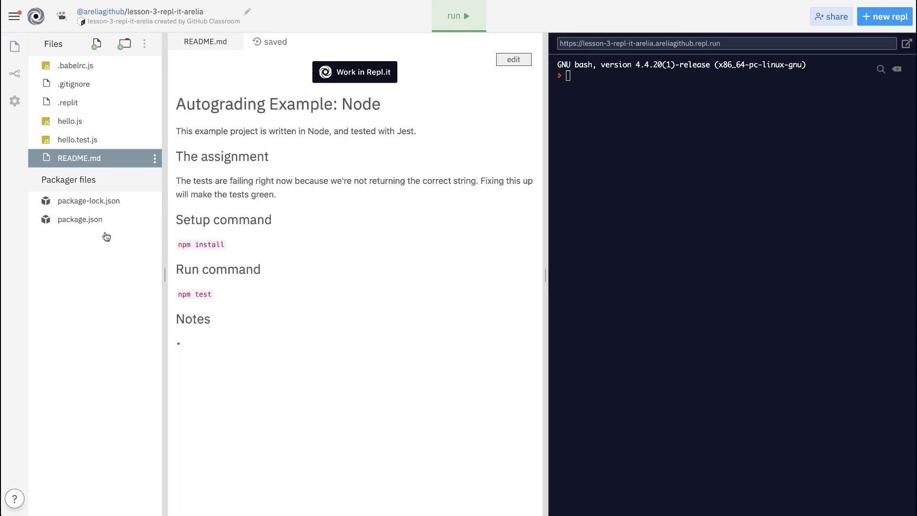
{"action": "left_click", "coordinate": [77, 123]}
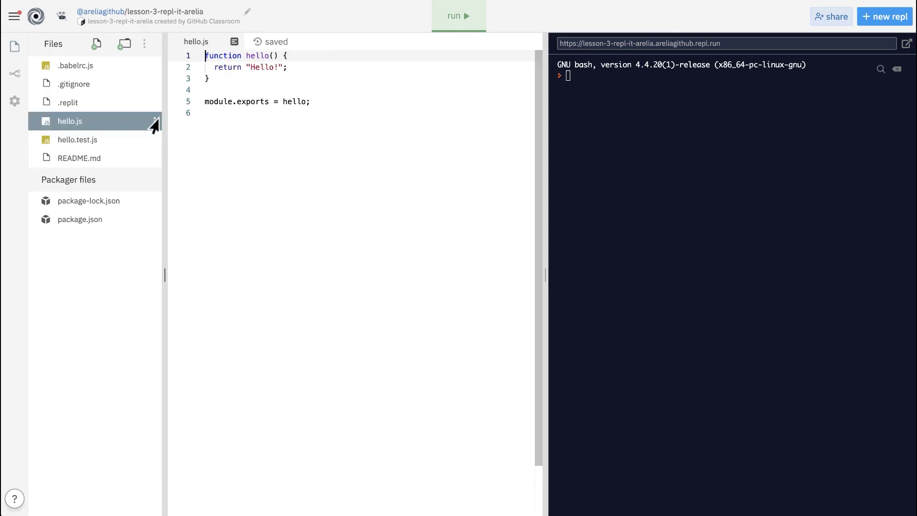
{"action": "left_click", "coordinate": [273, 67]}
{"action": "type", "text": "world"}
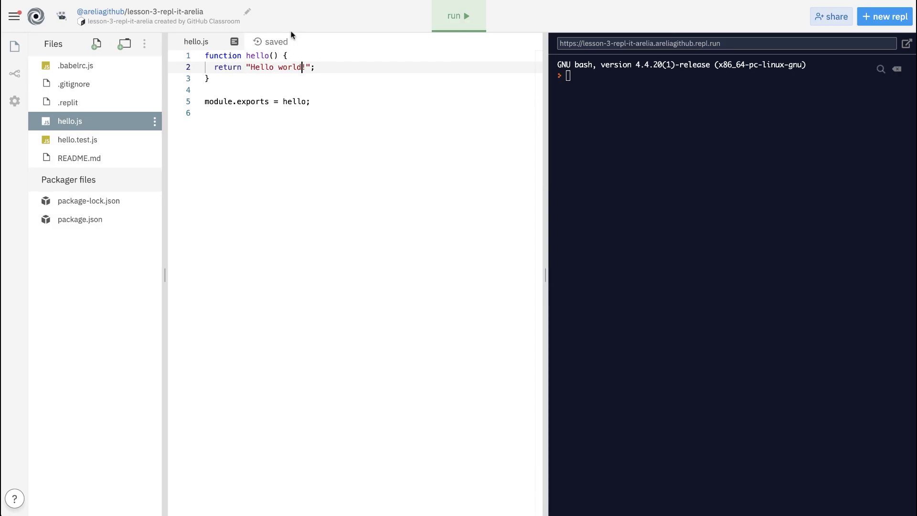
- Commit and push the hello.js change with the message "updated hello.js", and open the Lesson 3 repository's commit history on GitHub
{"action": "left_click", "coordinate": [12, 80]}
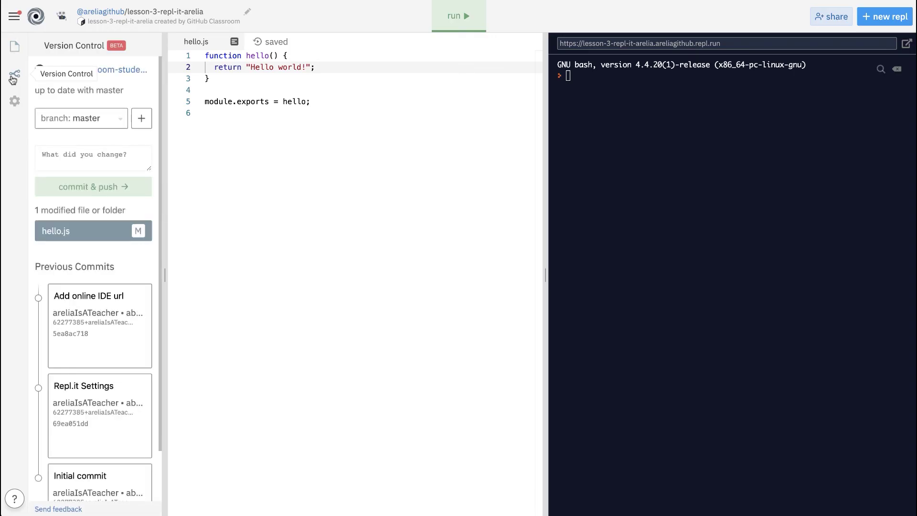
{"action": "left_click", "coordinate": [46, 156]}
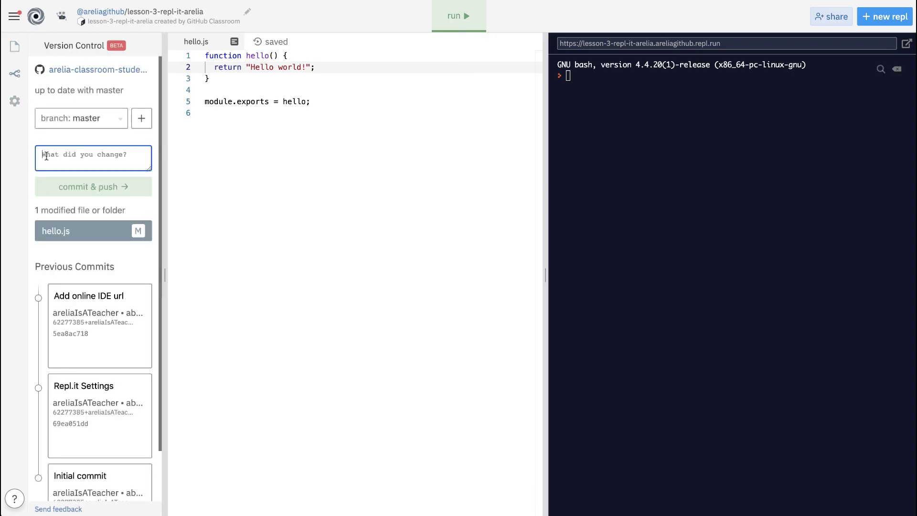
{"action": "type", "text": "updated hello.js"}
{"action": "left_click", "coordinate": [78, 190]}
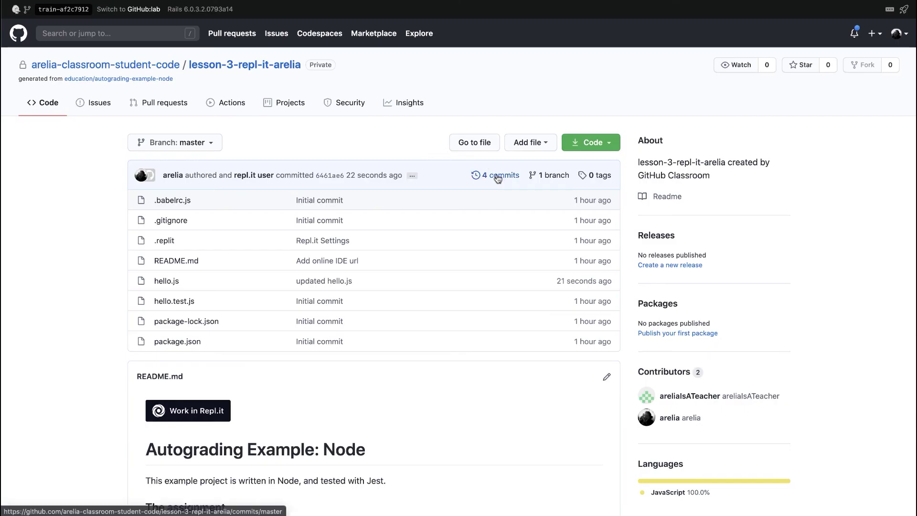
{"action": "left_click", "coordinate": [497, 177]}
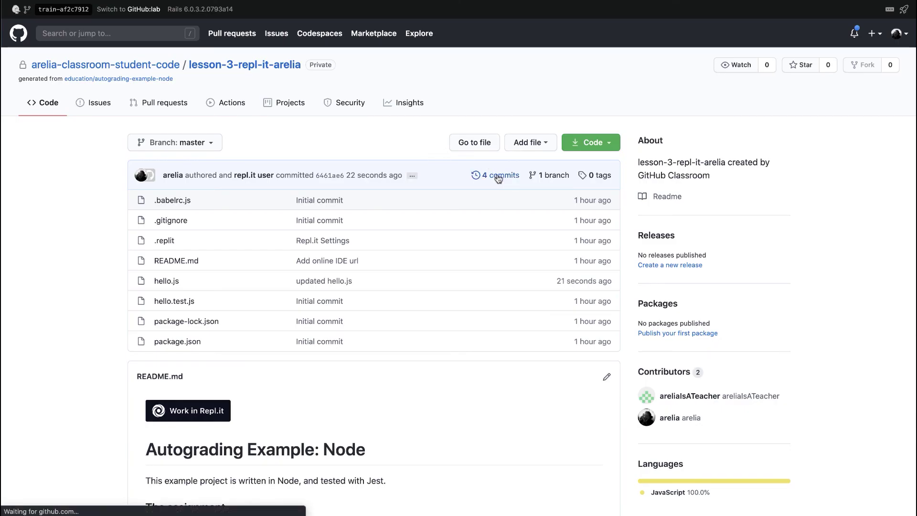